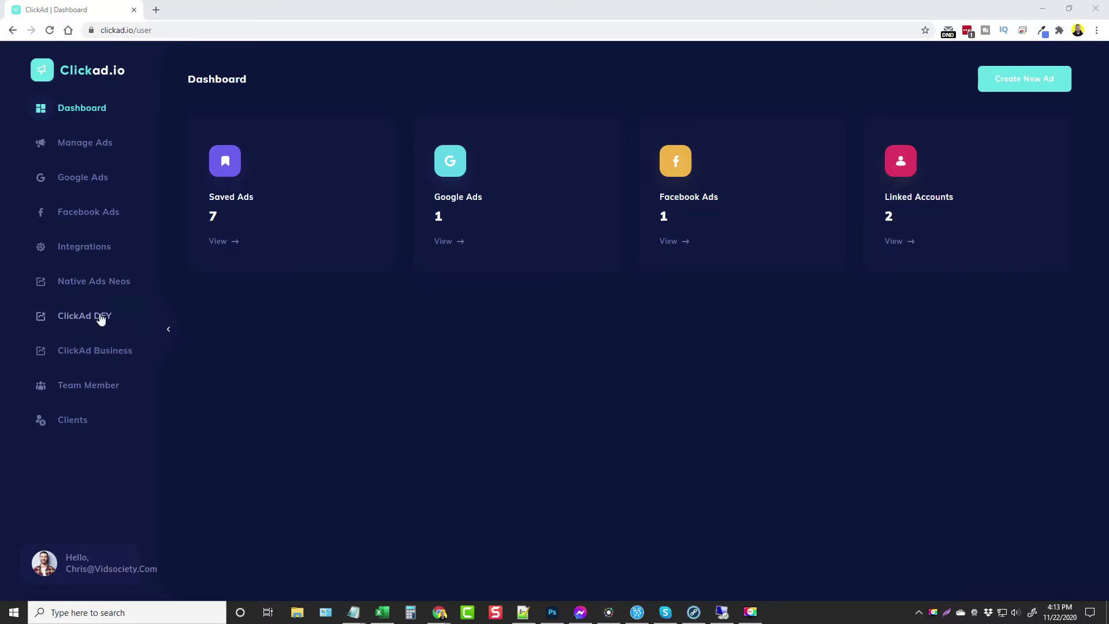
- Review the linked accounts, return to the dashboard and start a new ad for YT Evolution
{"action": "left_click", "coordinate": [83, 246]}
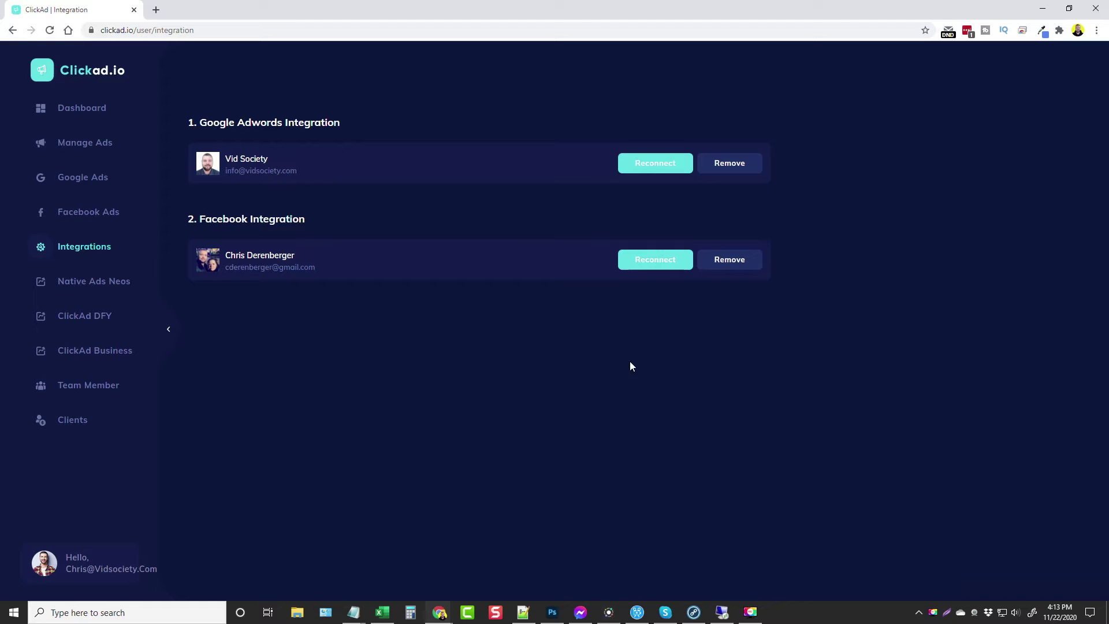
{"action": "left_click", "coordinate": [82, 108]}
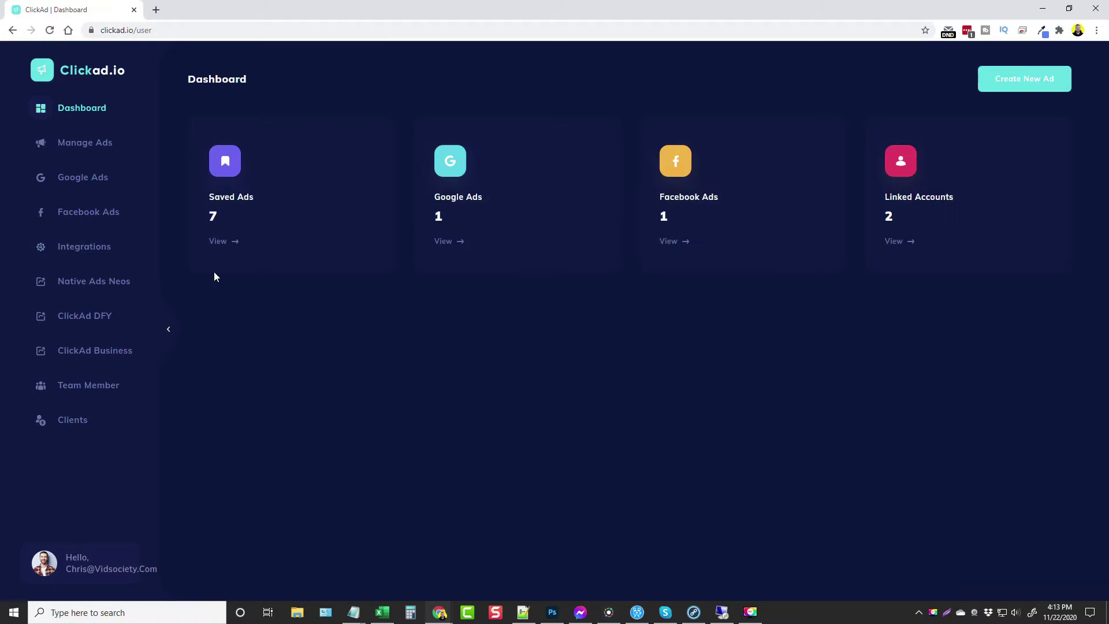
{"action": "left_click", "coordinate": [1024, 84]}
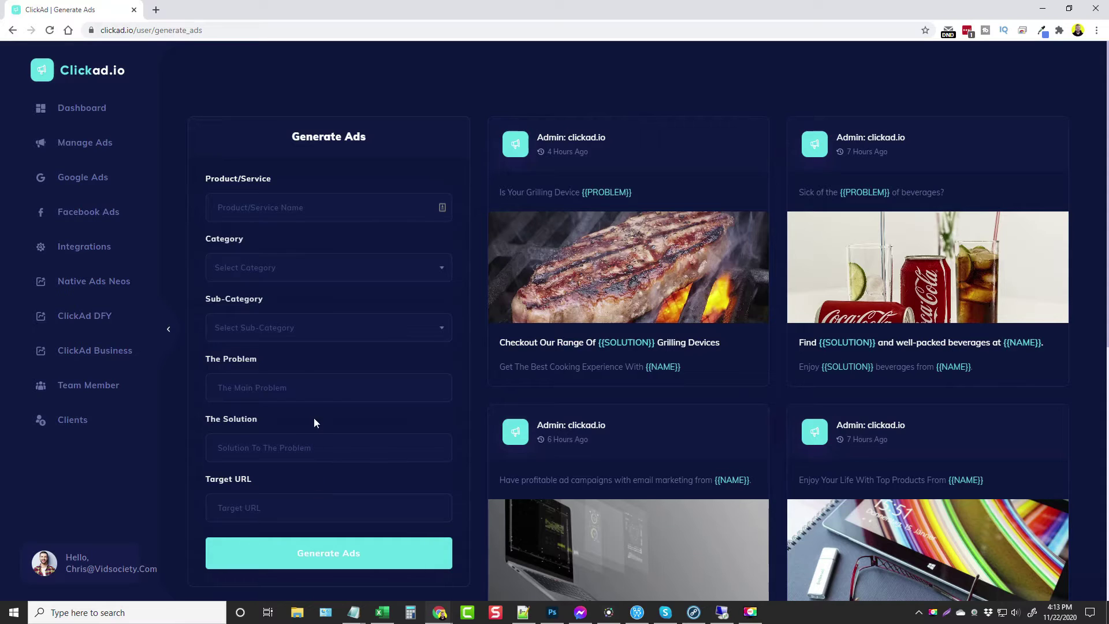
{"action": "left_click", "coordinate": [294, 210]}
{"action": "type", "text": "YT Evolution"}
- Set the ad category to Digital Marketing
{"action": "left_click", "coordinate": [277, 270]}
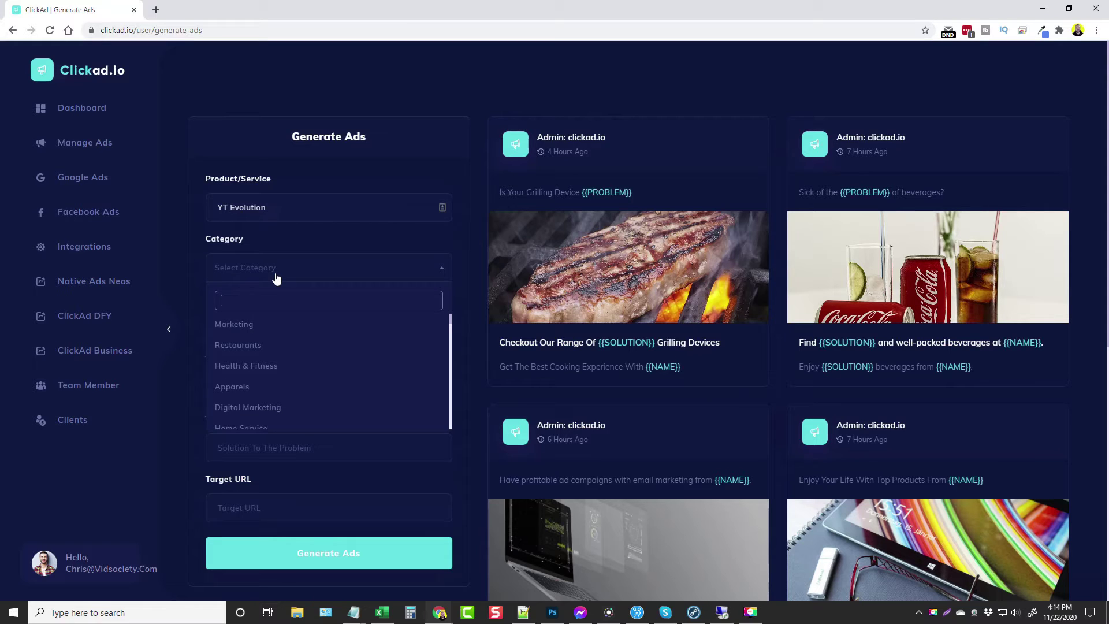
{"action": "left_click", "coordinate": [201, 251]}
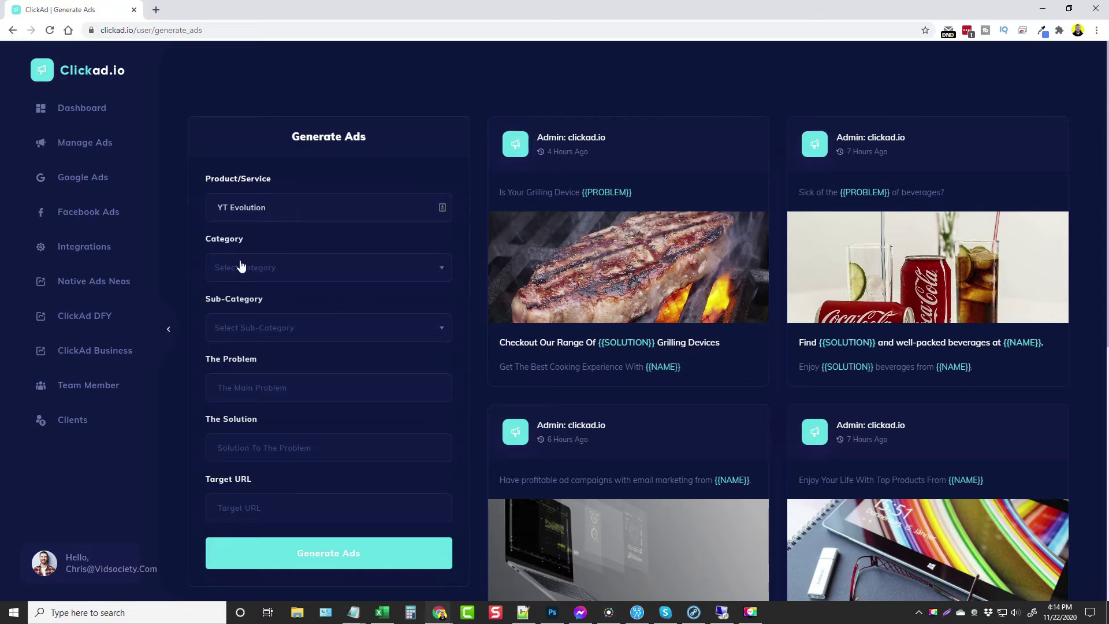
{"action": "left_click", "coordinate": [241, 266]}
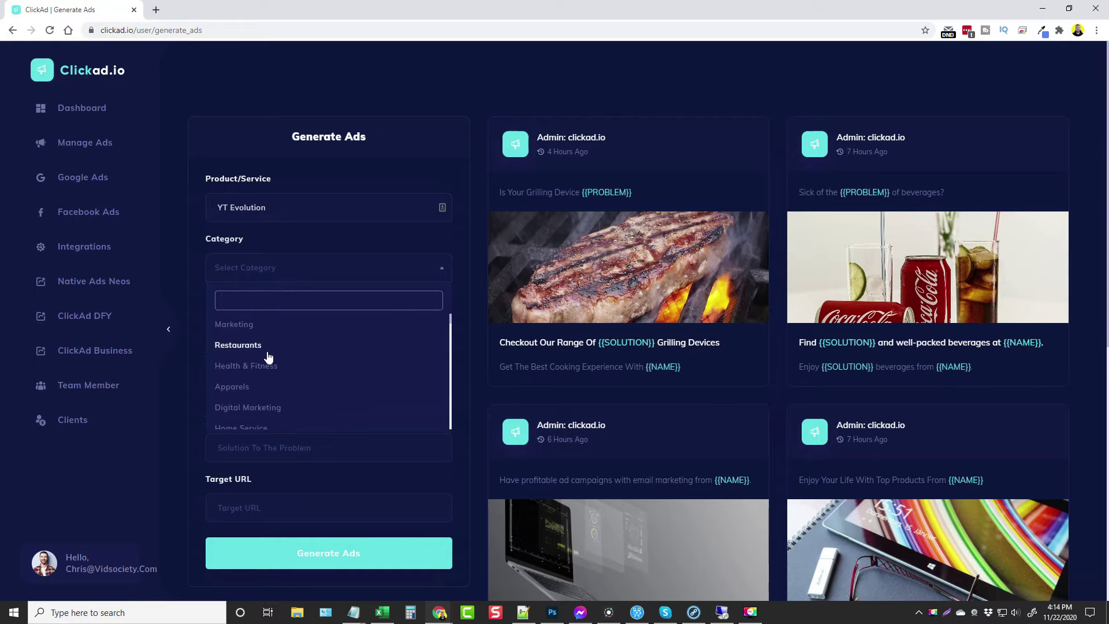
{"action": "scroll", "coordinate": [269, 360], "scroll_direction": "down", "scroll_amount": 3}
{"action": "scroll", "coordinate": [277, 372], "scroll_direction": "down", "scroll_amount": 2}
{"action": "scroll", "coordinate": [282, 380], "scroll_direction": "up", "scroll_amount": 5}
{"action": "scroll", "coordinate": [282, 379], "scroll_direction": "down", "scroll_amount": 3}
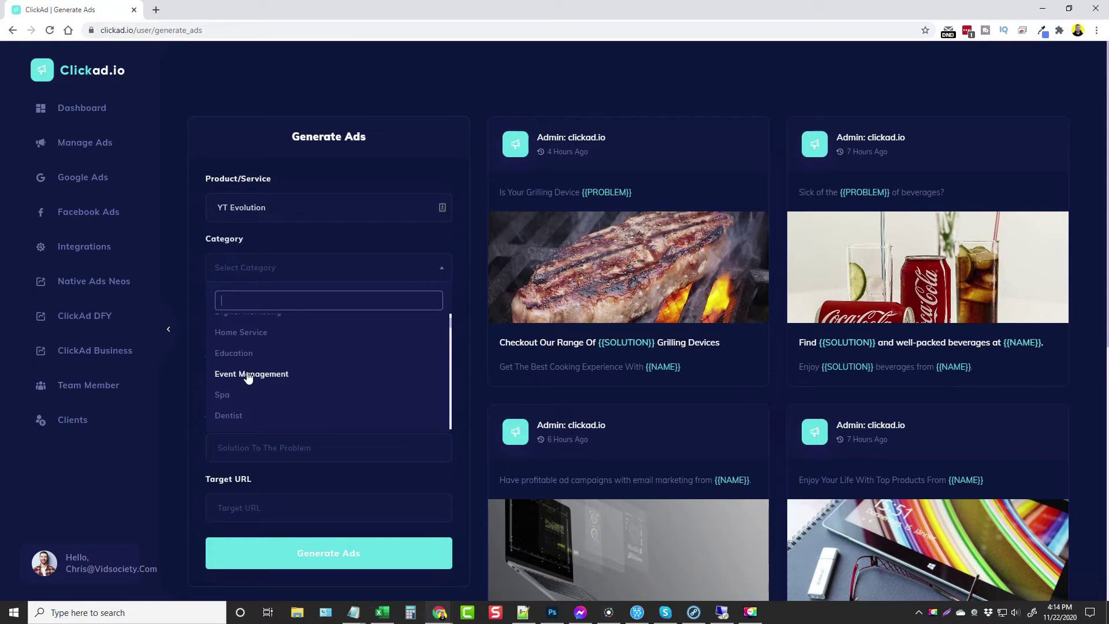
{"action": "scroll", "coordinate": [249, 377], "scroll_direction": "down", "scroll_amount": 3}
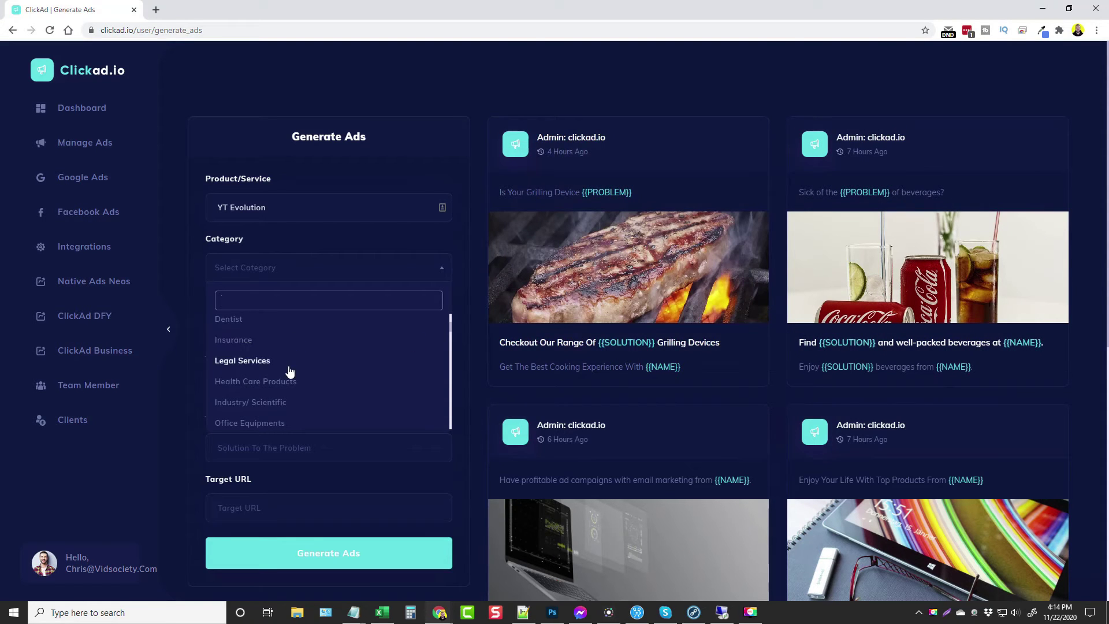
{"action": "scroll", "coordinate": [290, 370], "scroll_direction": "down", "scroll_amount": 3}
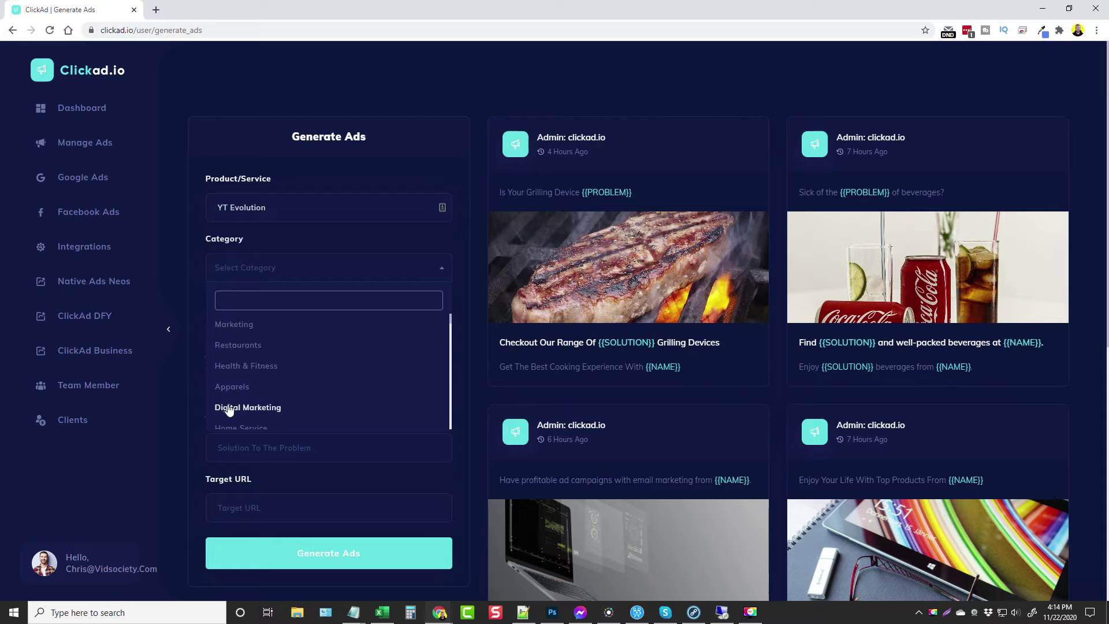
{"action": "left_click", "coordinate": [252, 408]}
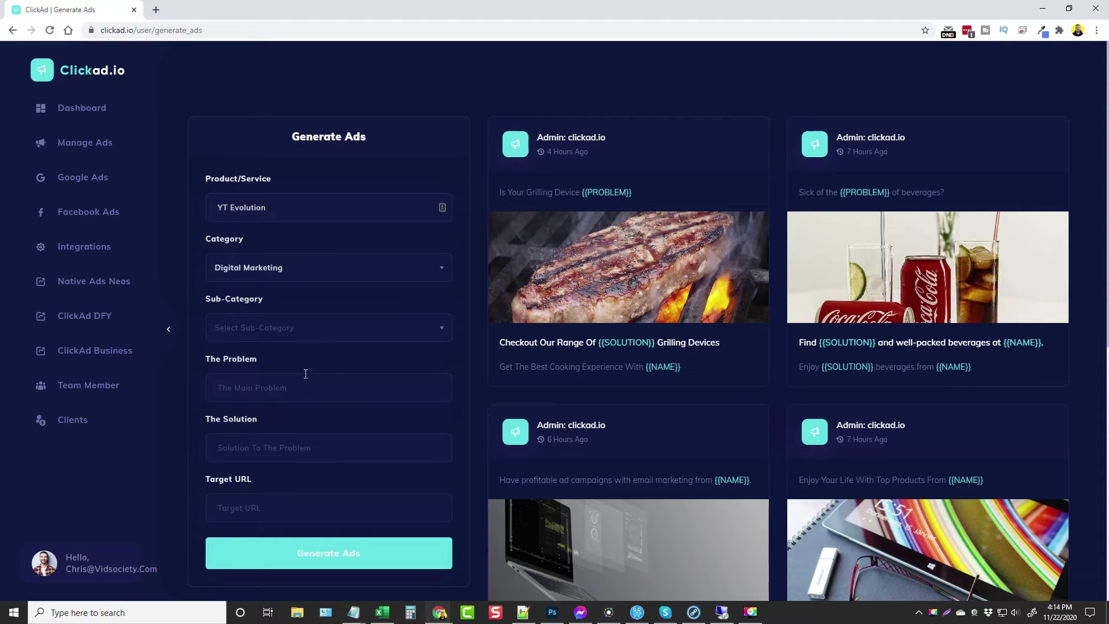
- Set sub-category Affiliate Marketing and problem 'Low search engine ranking'
{"action": "left_click", "coordinate": [269, 330]}
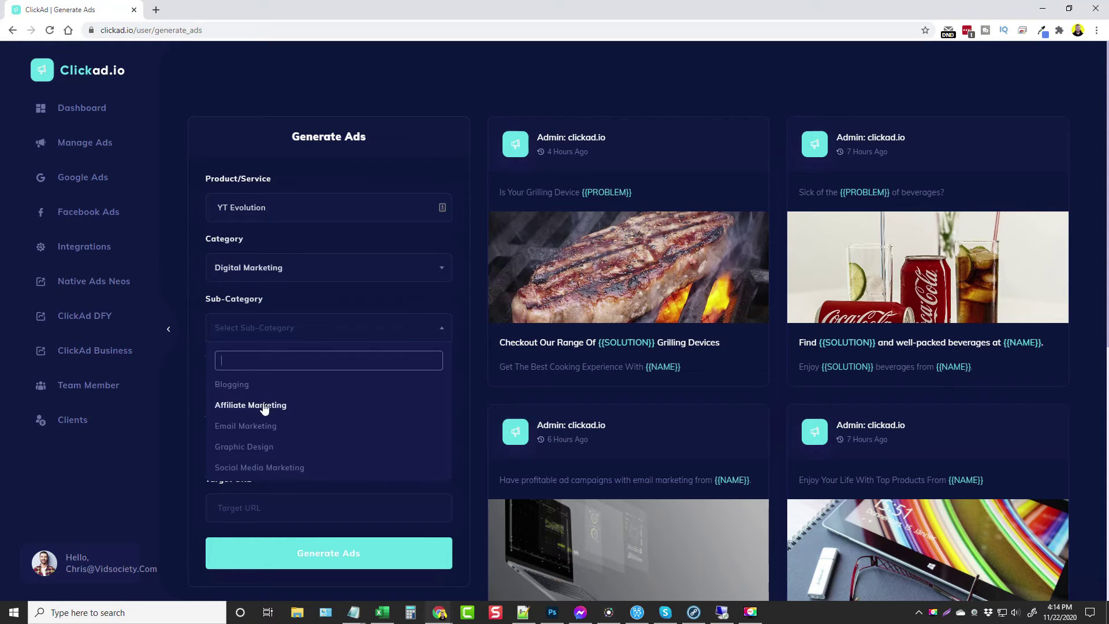
{"action": "left_click", "coordinate": [264, 408]}
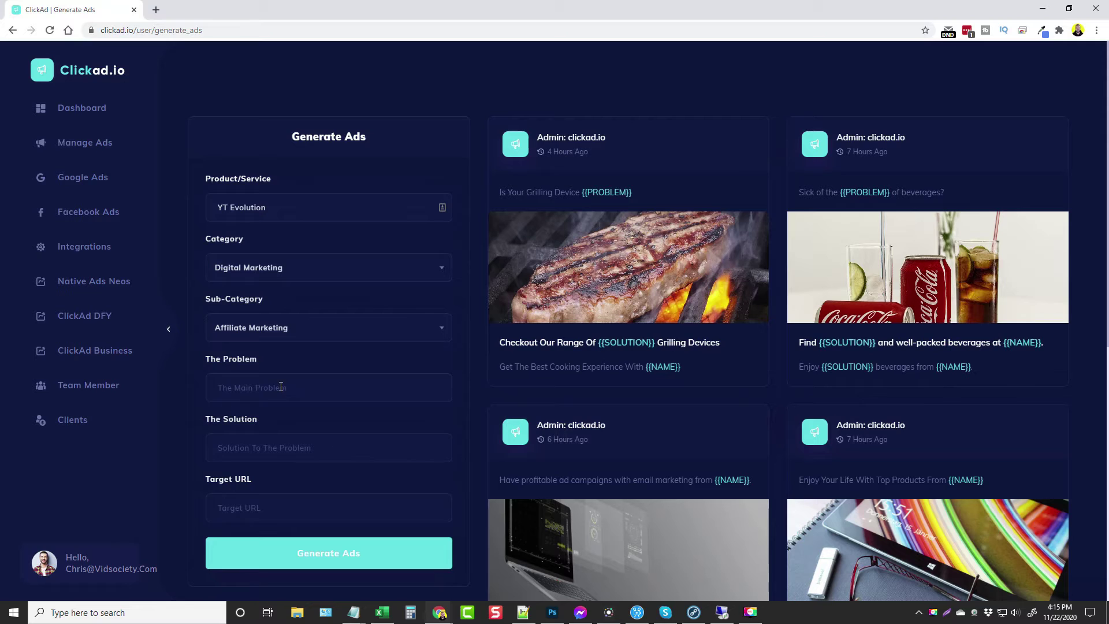
{"action": "left_click", "coordinate": [281, 387]}
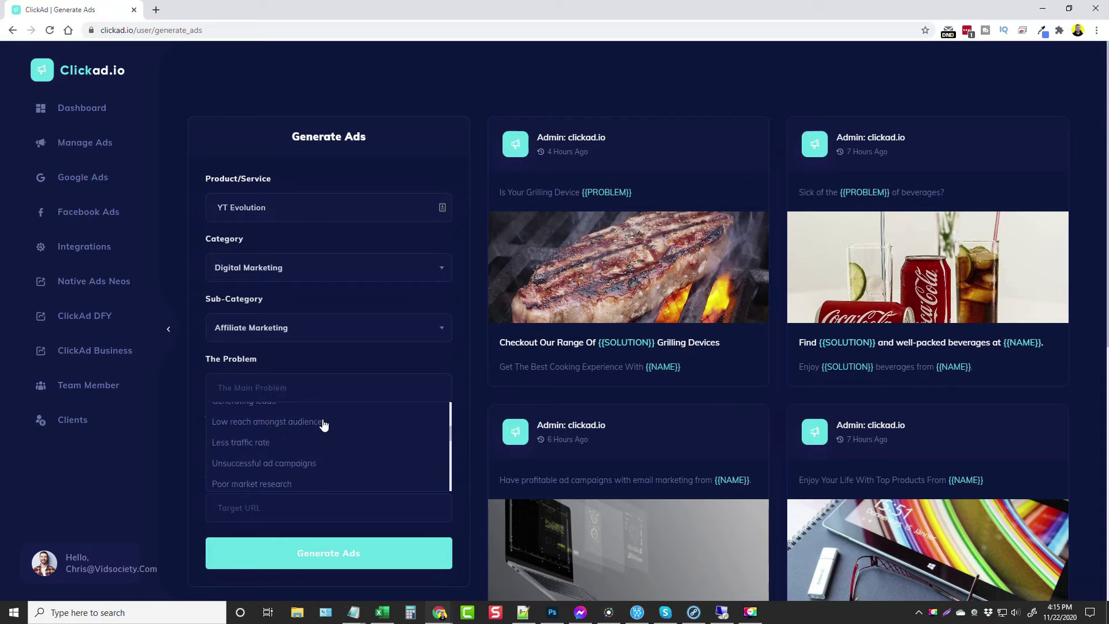
{"action": "scroll", "coordinate": [322, 426], "scroll_direction": "down", "scroll_amount": 3}
{"action": "scroll", "coordinate": [323, 426], "scroll_direction": "down", "scroll_amount": 2}
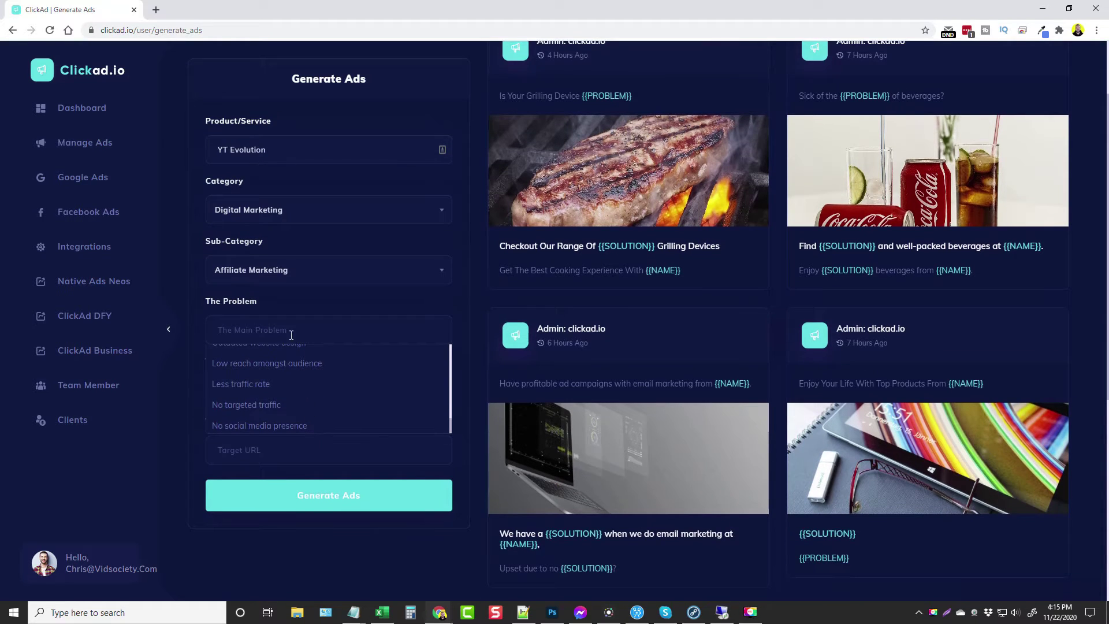
{"action": "scroll", "coordinate": [293, 396], "scroll_direction": "up", "scroll_amount": 2}
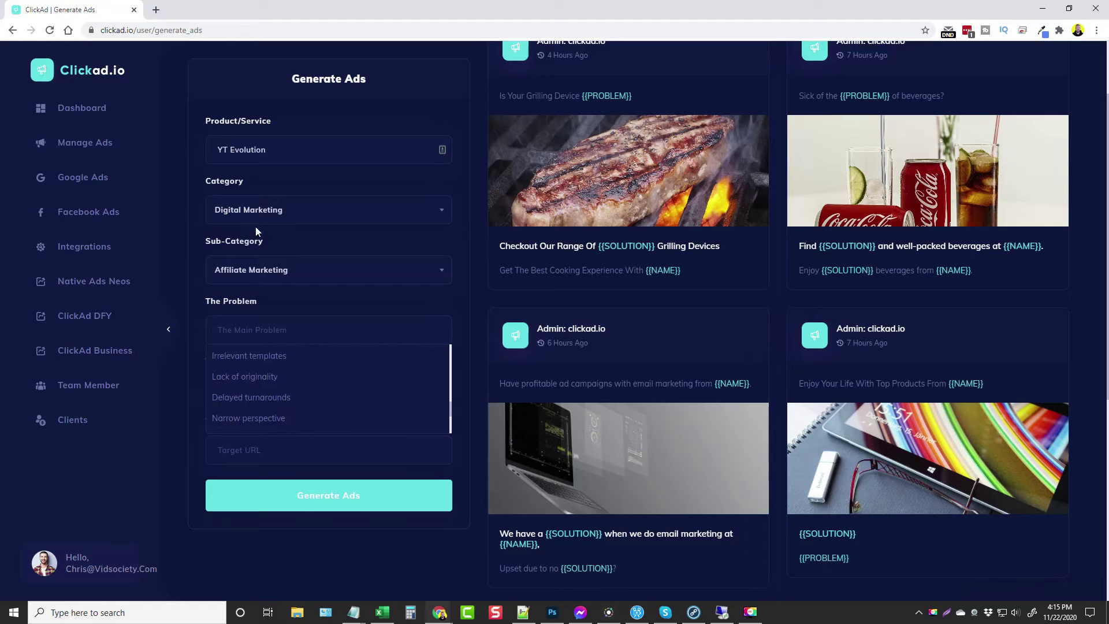
{"action": "scroll", "coordinate": [286, 403], "scroll_direction": "up", "scroll_amount": 2}
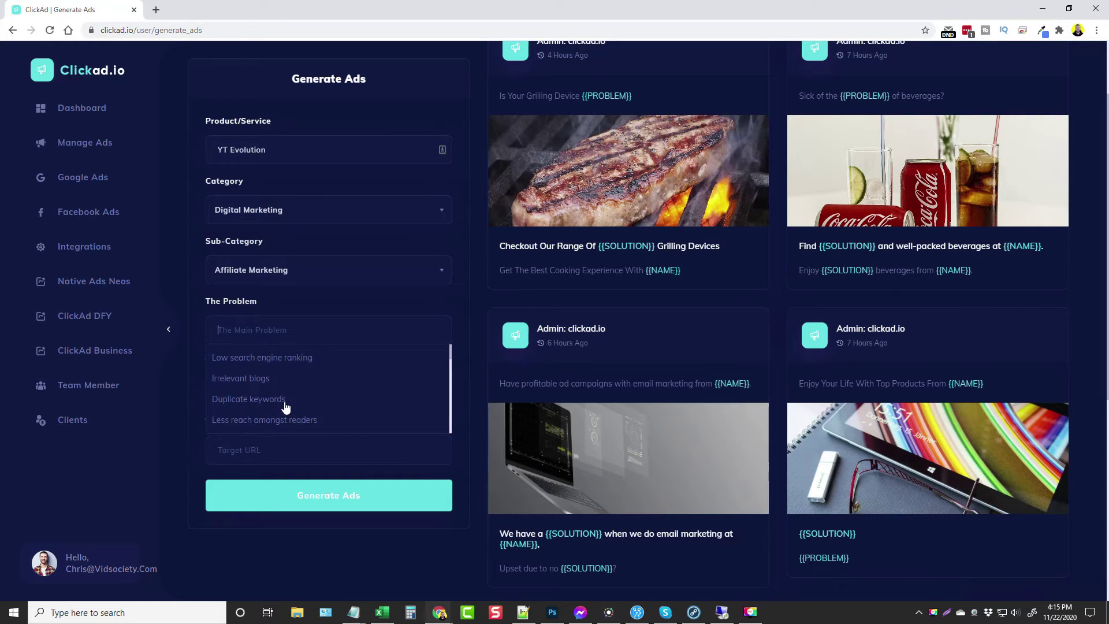
{"action": "left_click", "coordinate": [276, 359]}
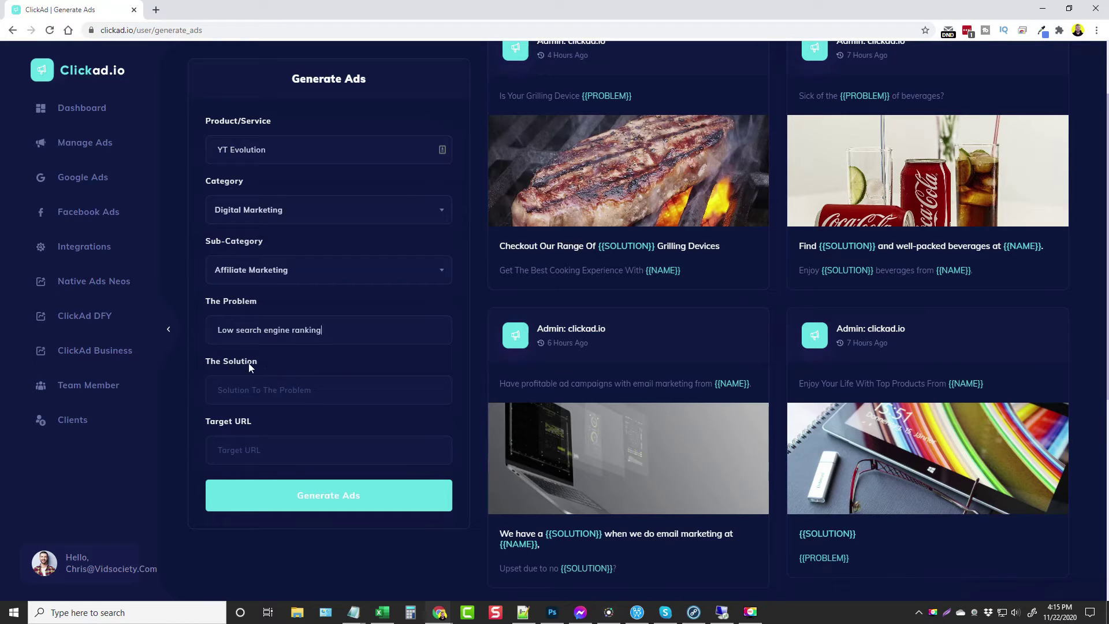
{"action": "left_click", "coordinate": [288, 390]}
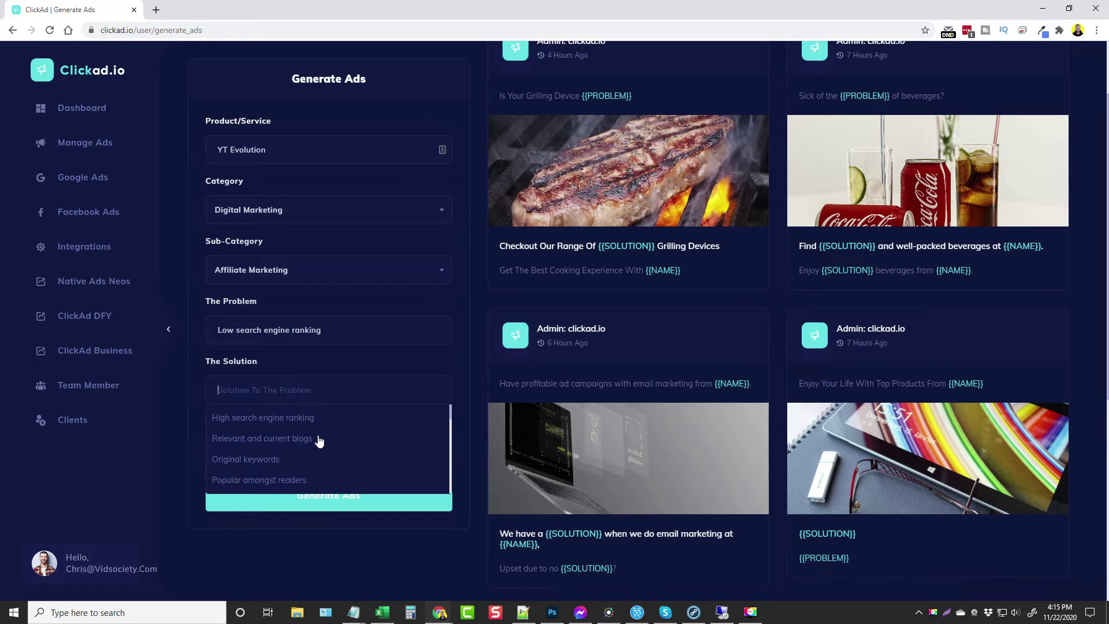
{"action": "scroll", "coordinate": [319, 441], "scroll_direction": "down", "scroll_amount": 2}
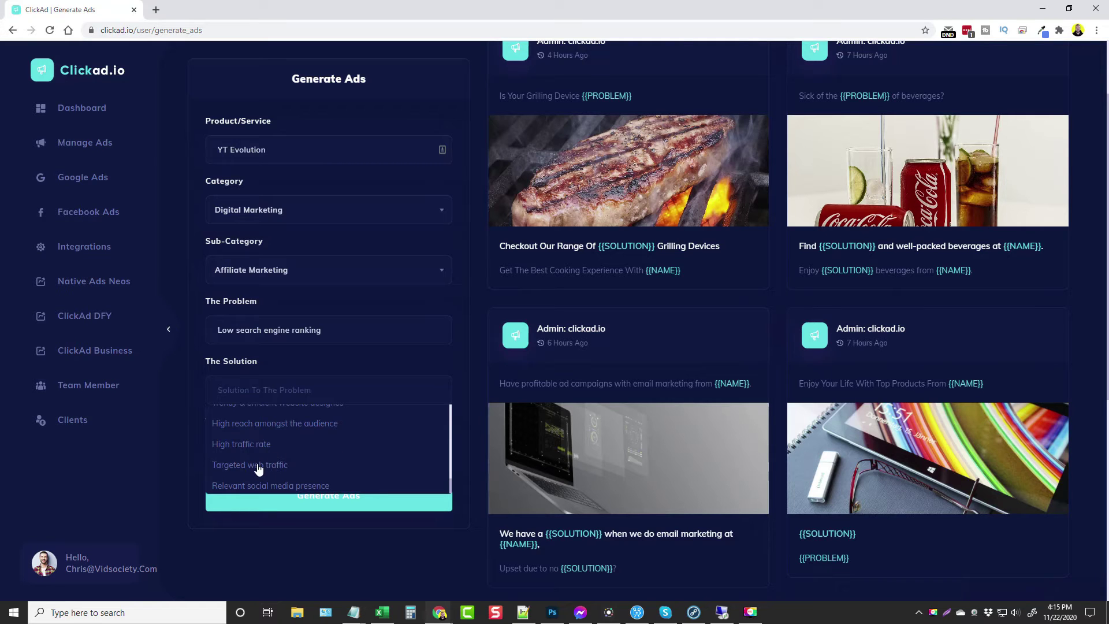
{"action": "left_click", "coordinate": [258, 466]}
{"action": "left_click", "coordinate": [264, 451]}
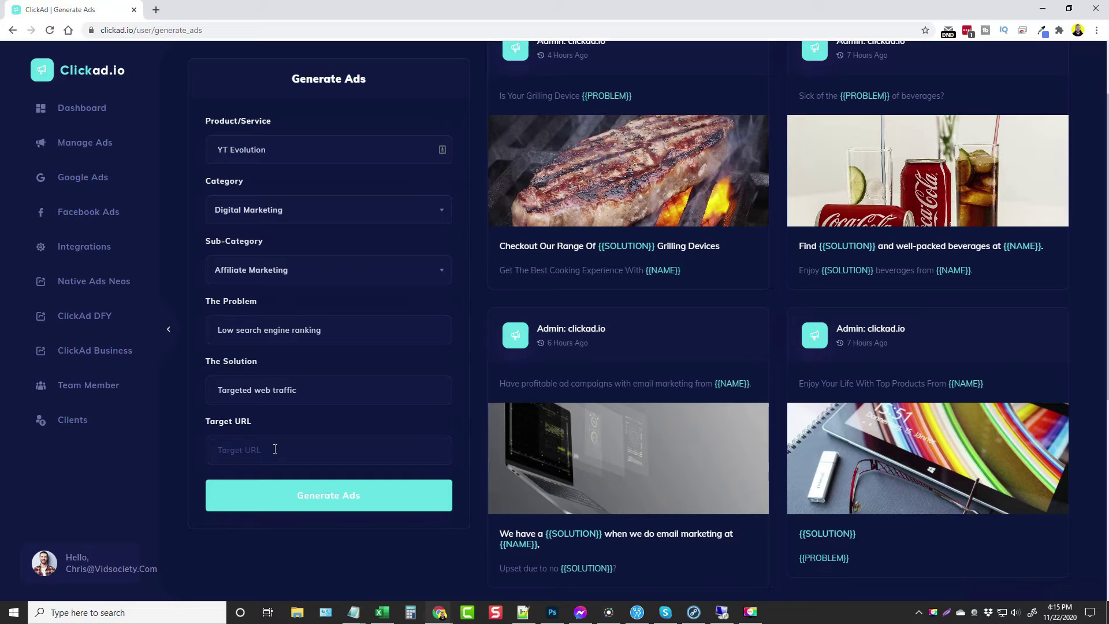
{"action": "type", "text": "https://ytevolution.com"}
- Generate the YT Evolution ad cards and pick the tablet ad for editing
{"action": "left_click", "coordinate": [326, 500]}
{"action": "left_click", "coordinate": [292, 494]}
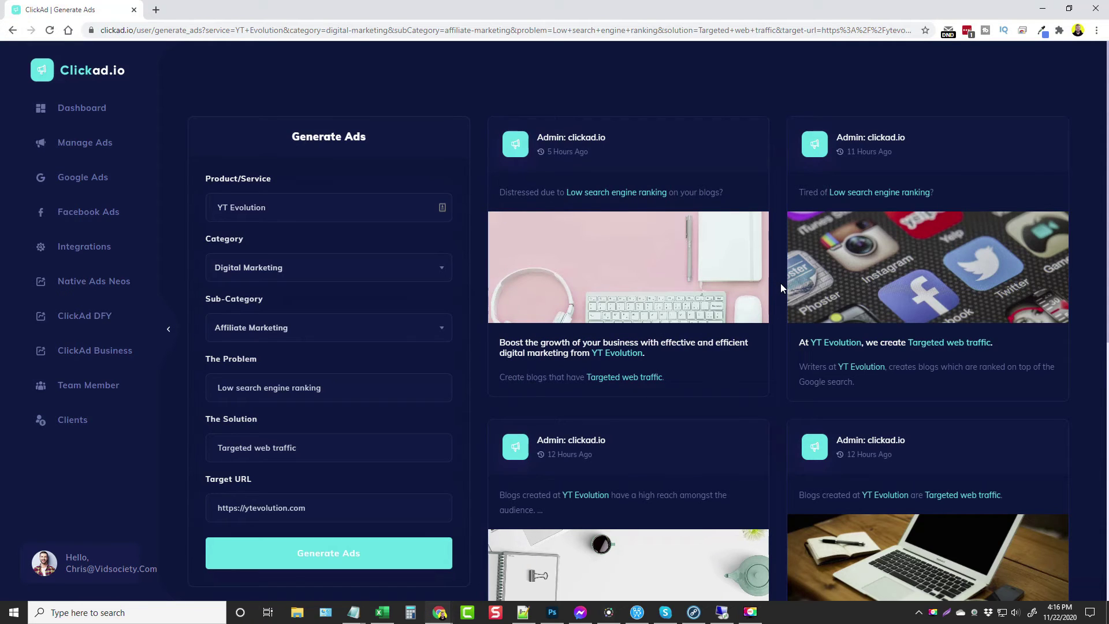
{"action": "scroll", "coordinate": [781, 282], "scroll_direction": "down", "scroll_amount": 3}
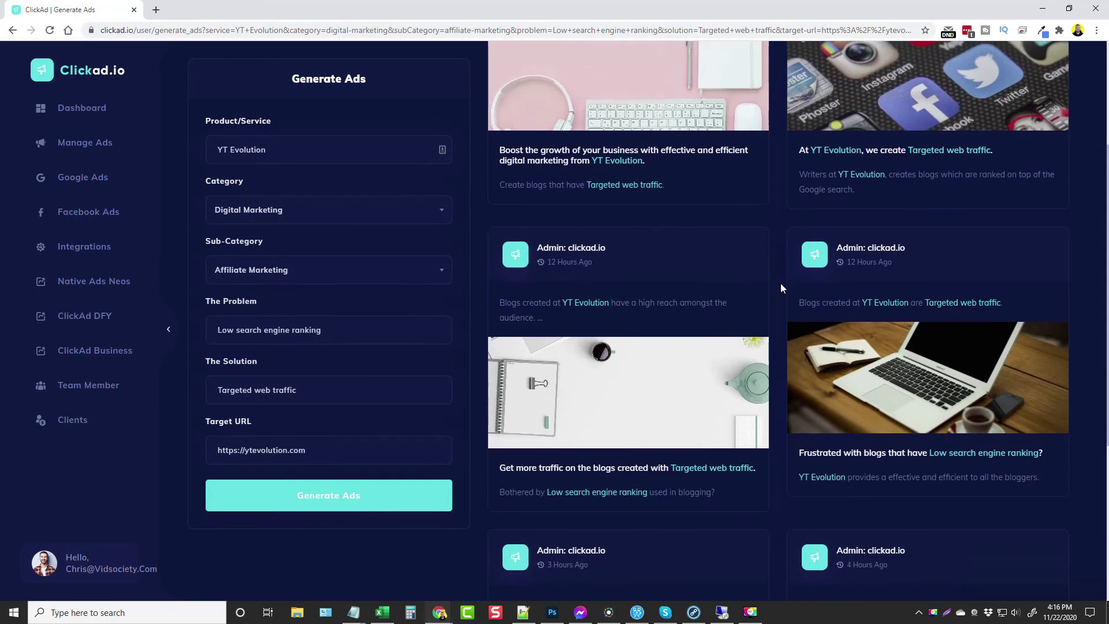
{"action": "scroll", "coordinate": [780, 283], "scroll_direction": "down", "scroll_amount": 2}
{"action": "scroll", "coordinate": [781, 283], "scroll_direction": "down", "scroll_amount": 2}
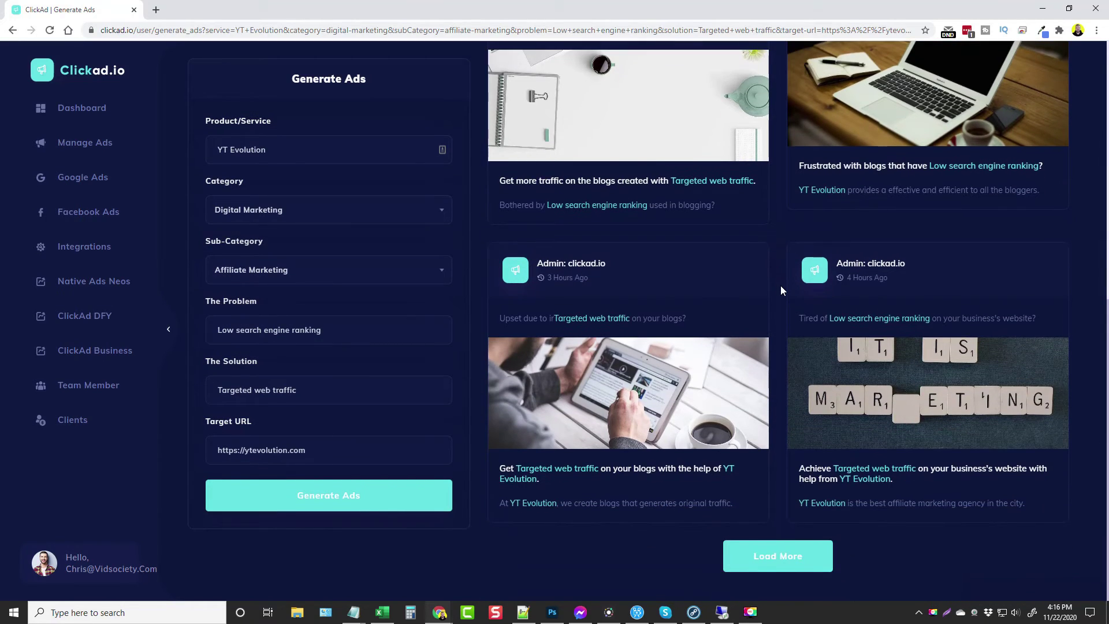
{"action": "scroll", "coordinate": [778, 308], "scroll_direction": "up", "scroll_amount": 3}
{"action": "scroll", "coordinate": [777, 308], "scroll_direction": "down", "scroll_amount": 3}
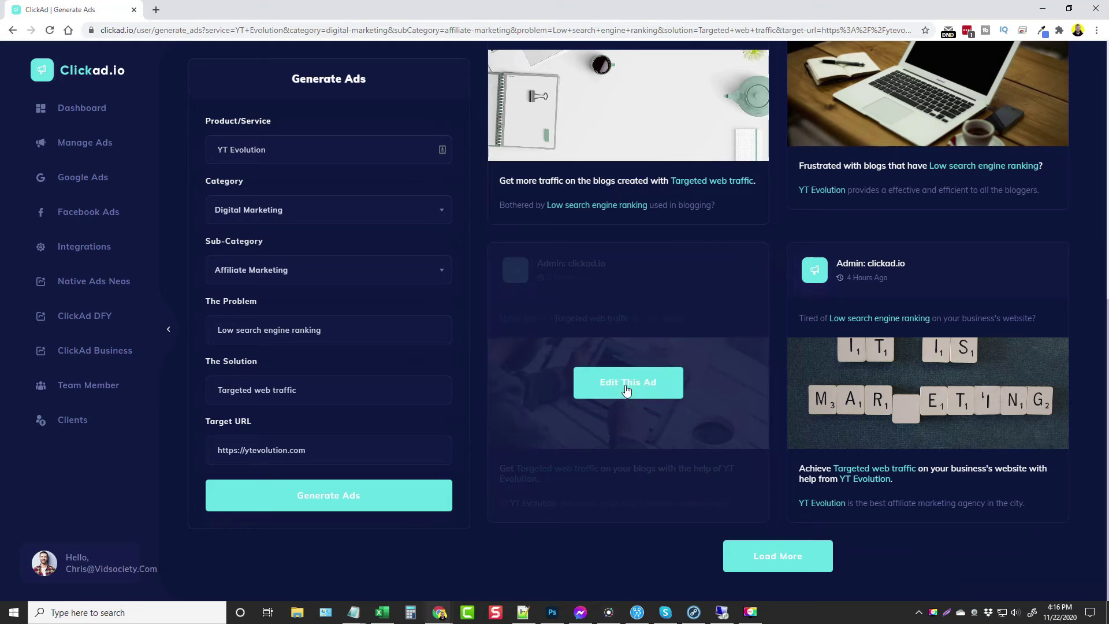
{"action": "left_click", "coordinate": [627, 388]}
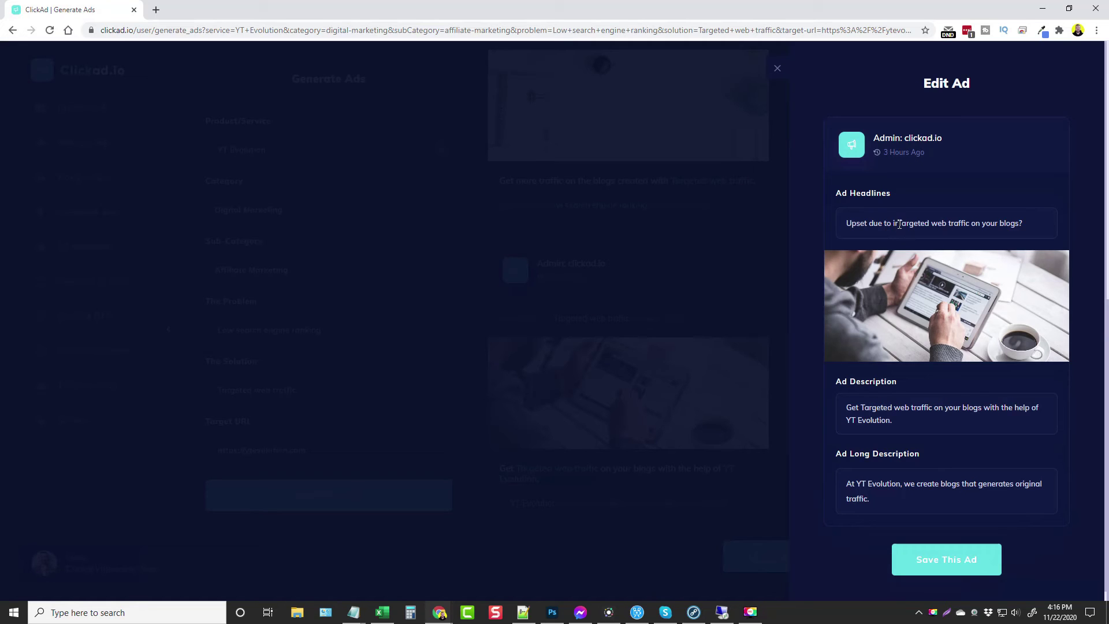
- Fix the headline to 'Upset due to Targeted web traffic on your blogs?' and save the ad
{"action": "key", "text": "BackSpace"}
{"action": "key", "text": "BackSpace"}
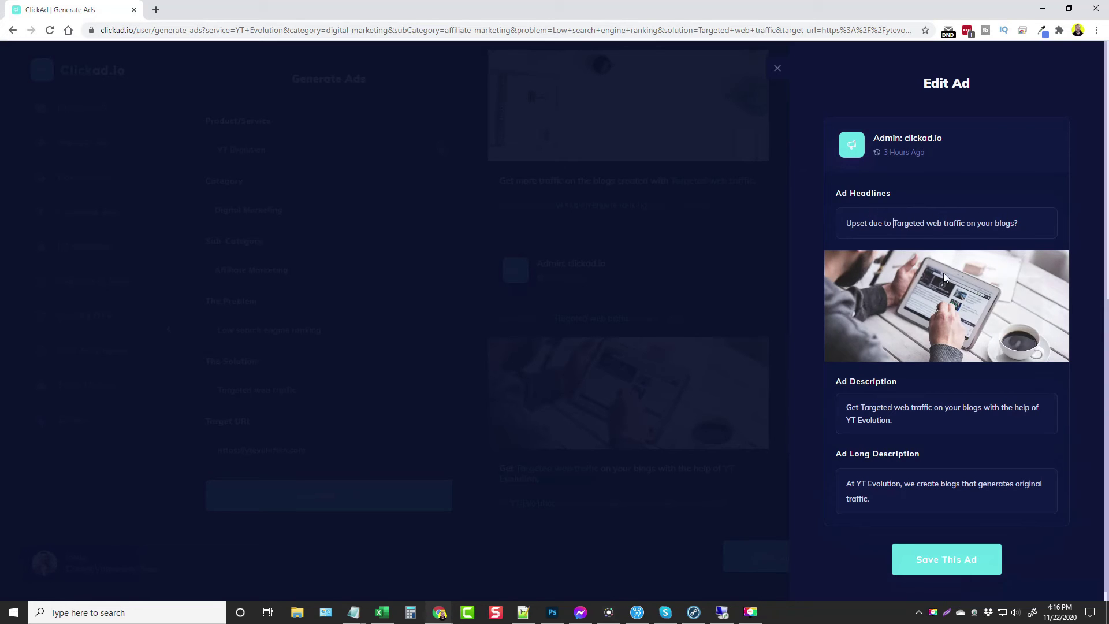
{"action": "left_click", "coordinate": [879, 407]}
{"action": "left_click", "coordinate": [945, 559]}
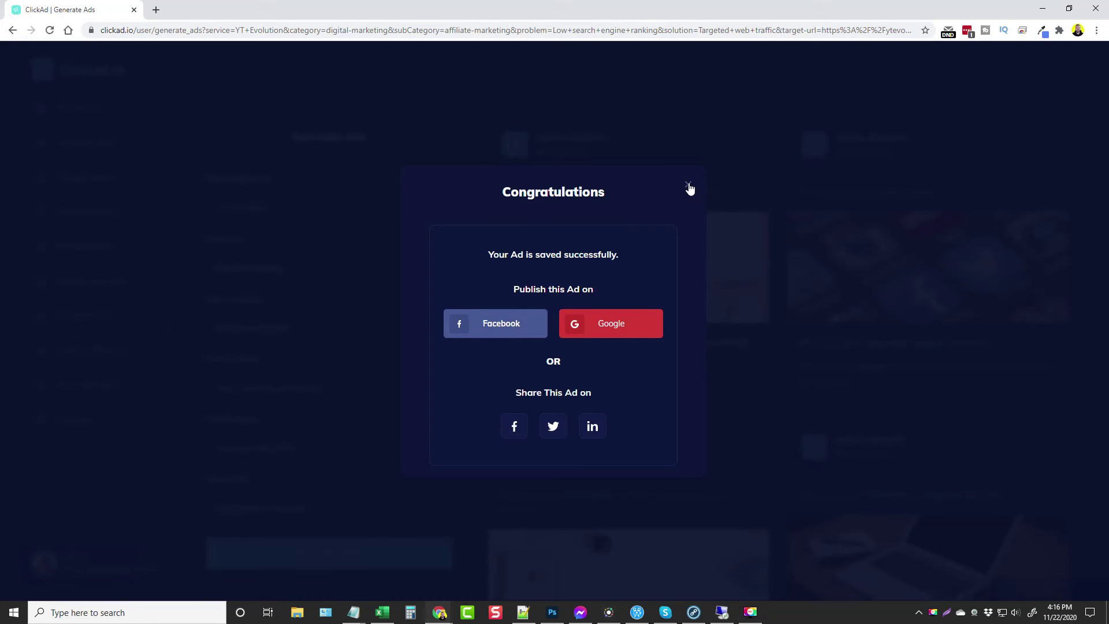
{"action": "left_click", "coordinate": [688, 184]}
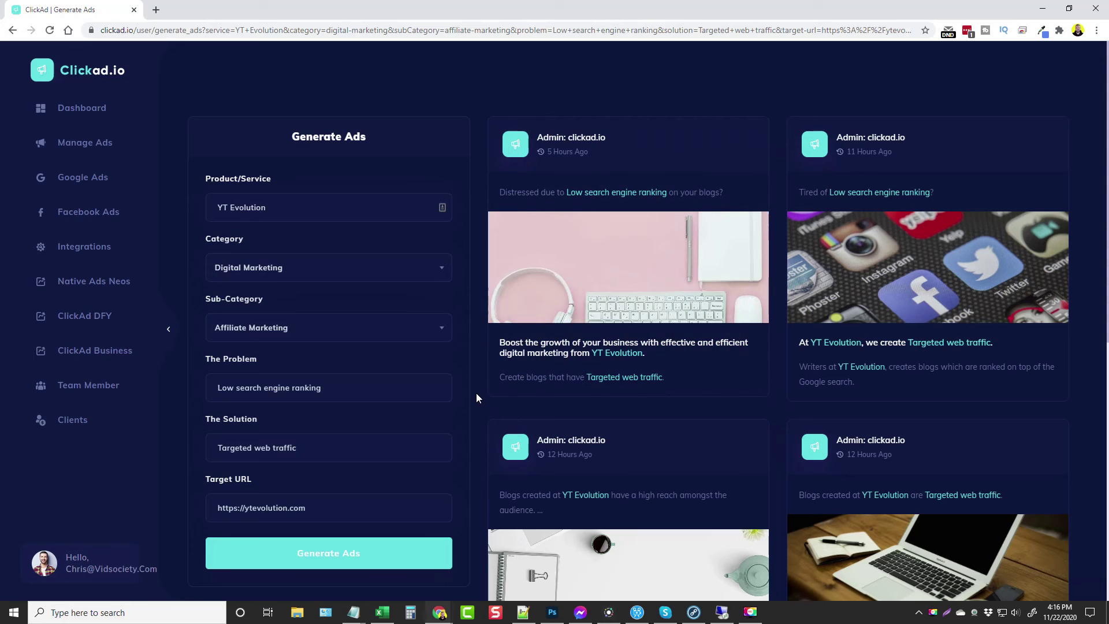
{"action": "scroll", "coordinate": [476, 392], "scroll_direction": "down", "scroll_amount": 1}
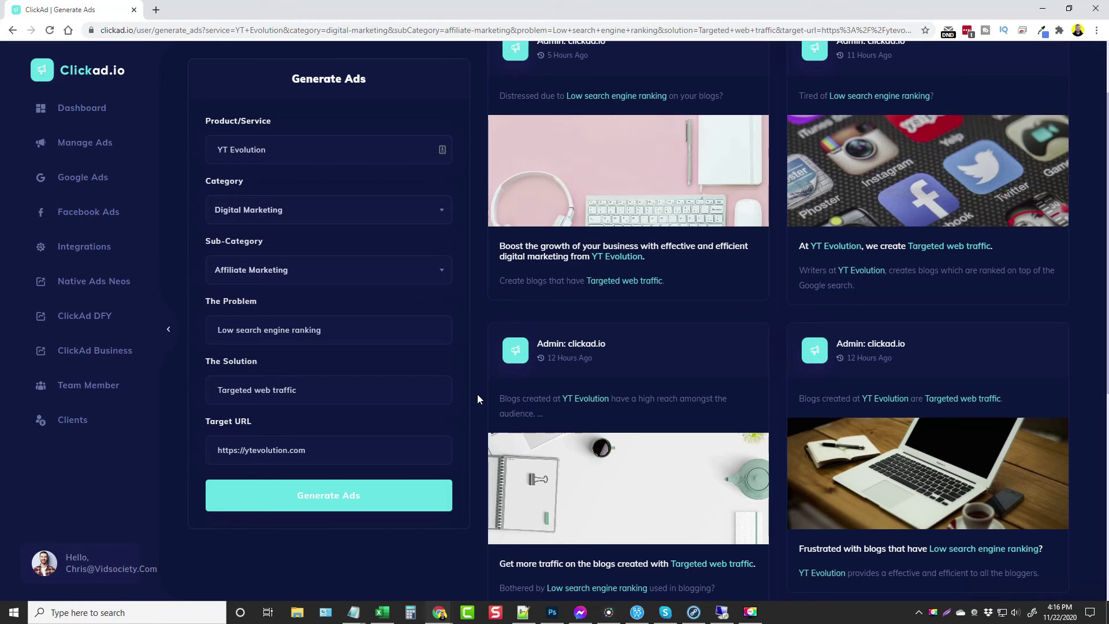
{"action": "scroll", "coordinate": [477, 394], "scroll_direction": "down", "scroll_amount": 4}
{"action": "scroll", "coordinate": [477, 395], "scroll_direction": "down", "scroll_amount": 1}
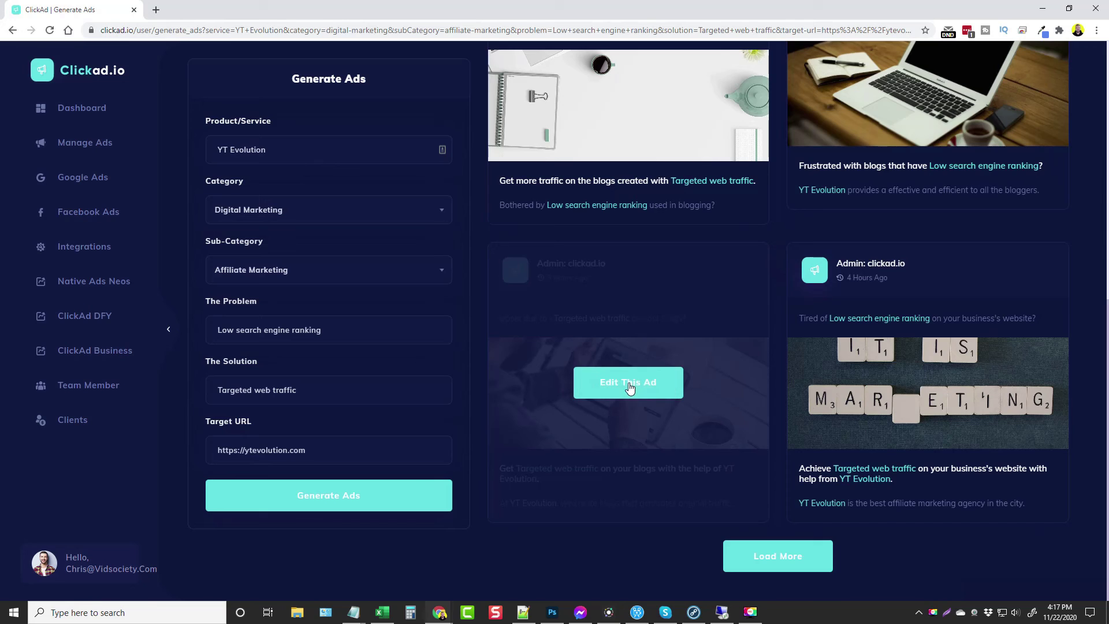
- Save the tablet ad again, publish it to Facebook, and return to the dashboard
{"action": "left_click", "coordinate": [629, 388]}
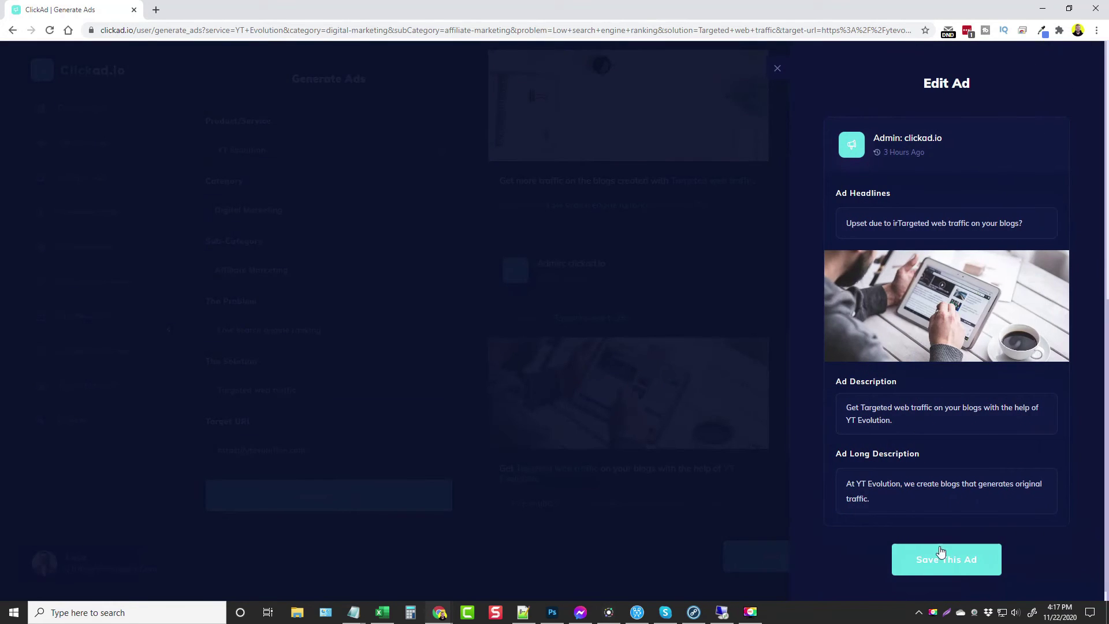
{"action": "left_click", "coordinate": [939, 559]}
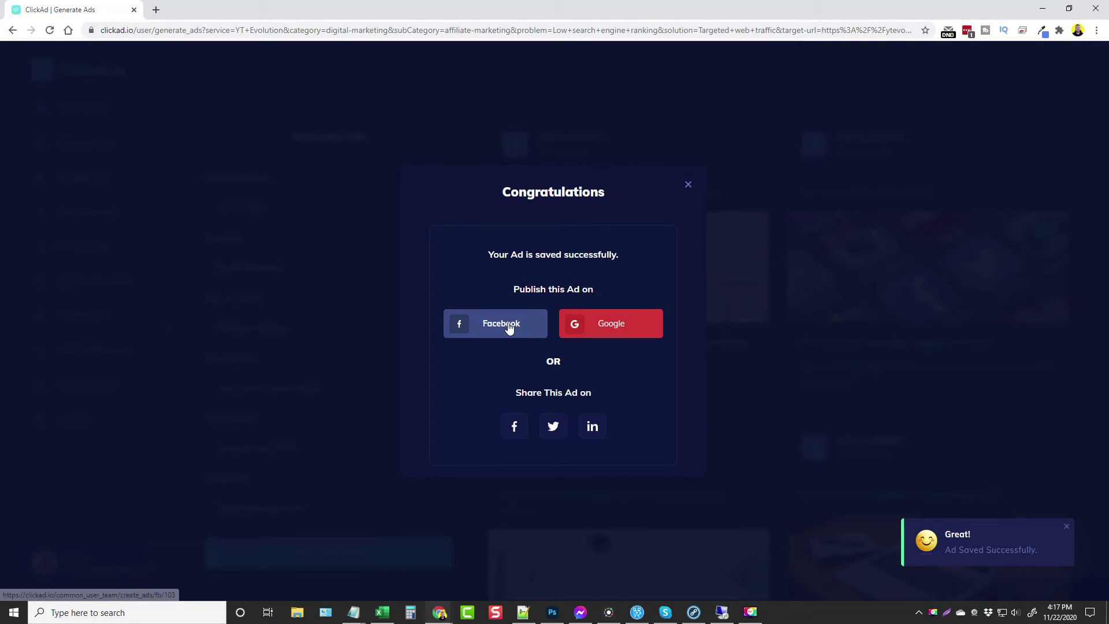
{"action": "left_click", "coordinate": [507, 323]}
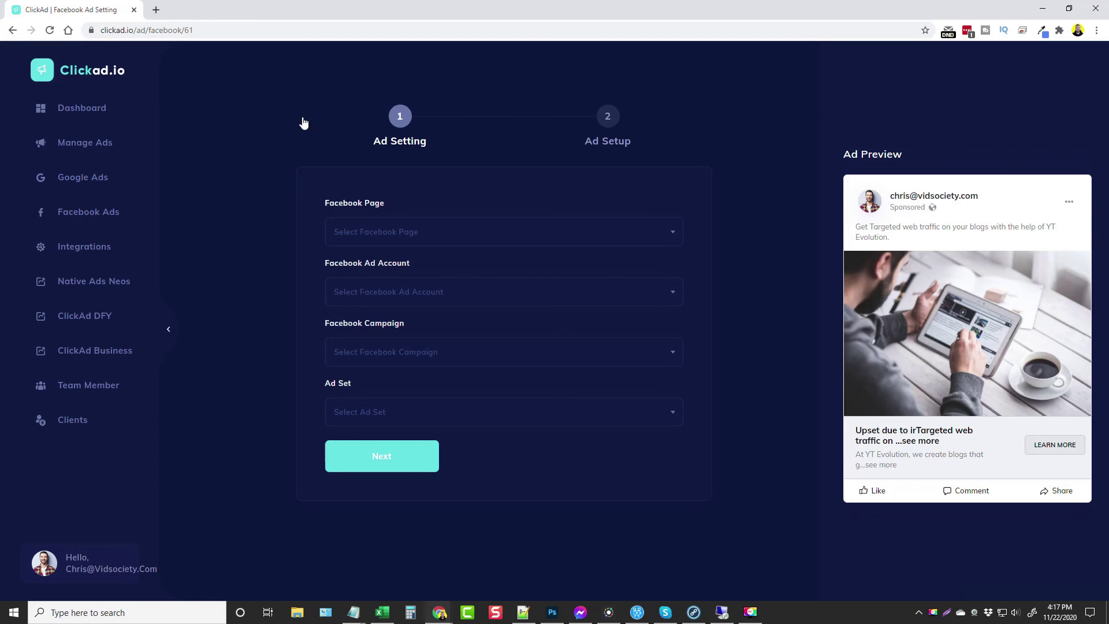
{"action": "left_click", "coordinate": [79, 111]}
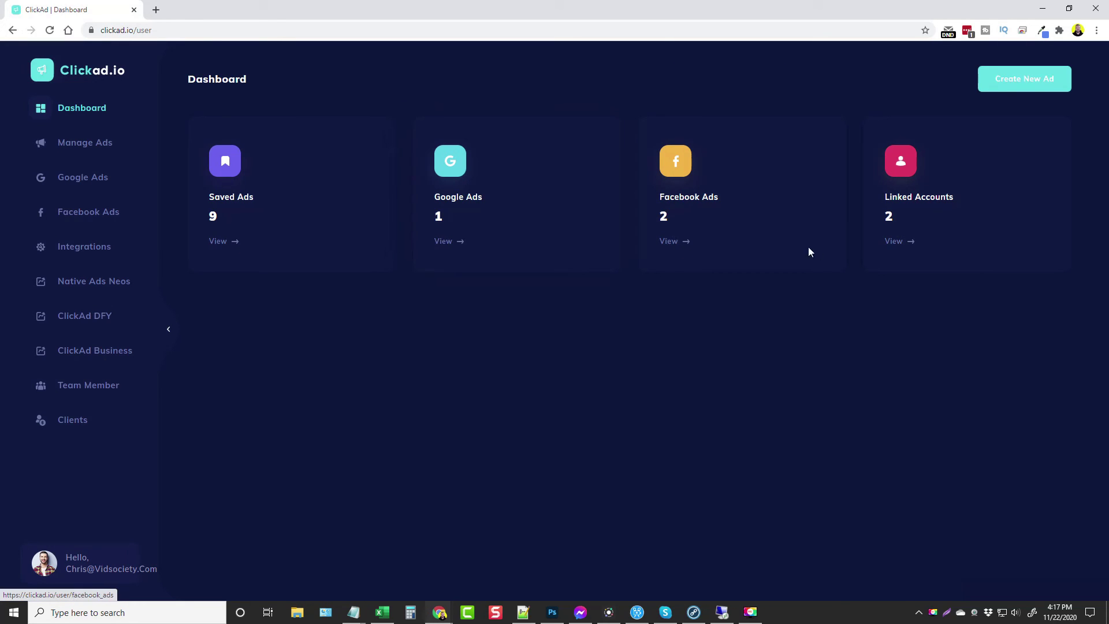
{"action": "left_click", "coordinate": [85, 144]}
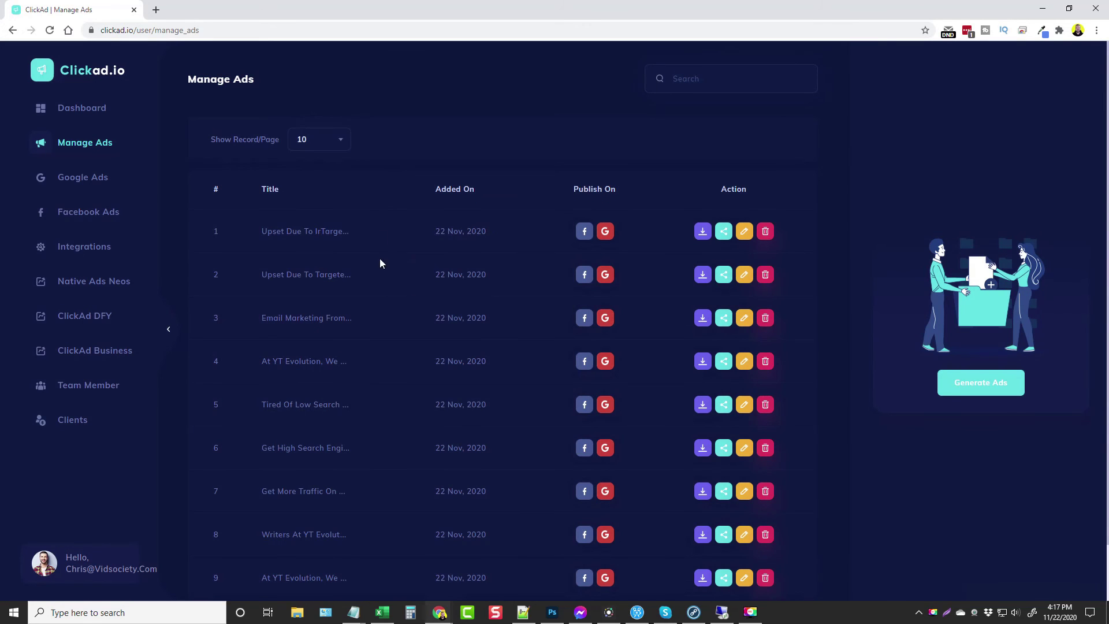
{"action": "scroll", "coordinate": [380, 263], "scroll_direction": "down", "scroll_amount": 2}
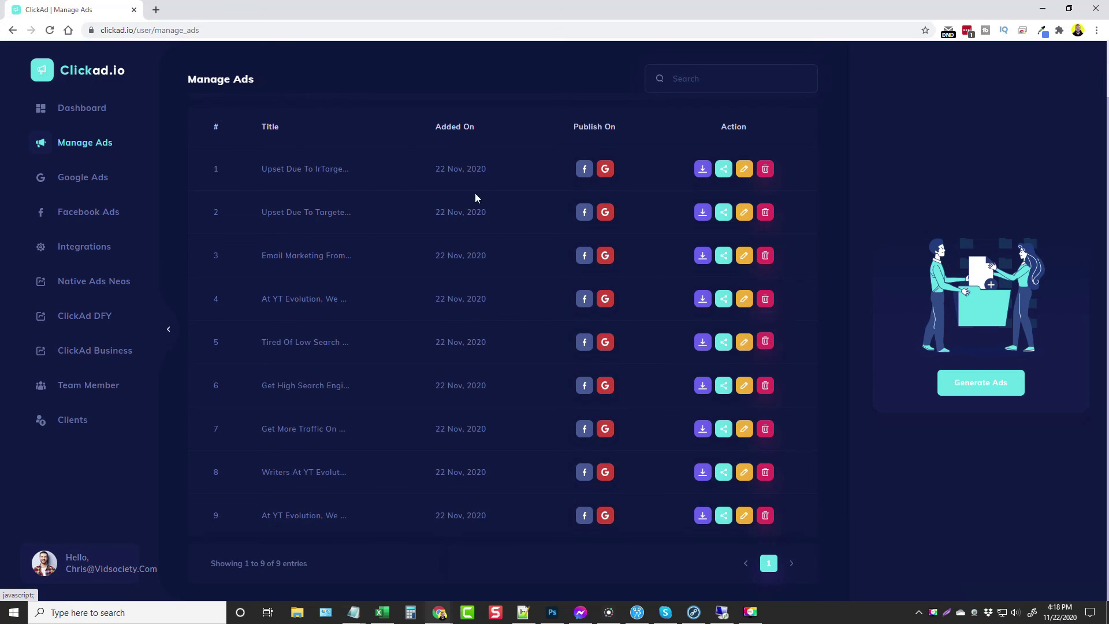
{"action": "left_click", "coordinate": [76, 180]}
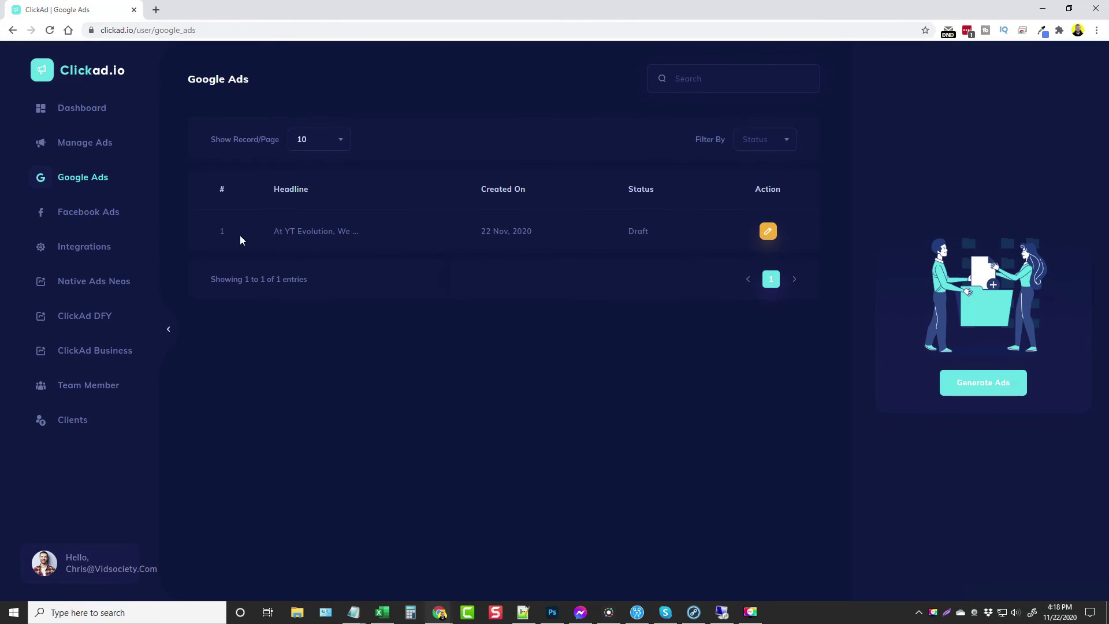
{"action": "left_click", "coordinate": [89, 211]}
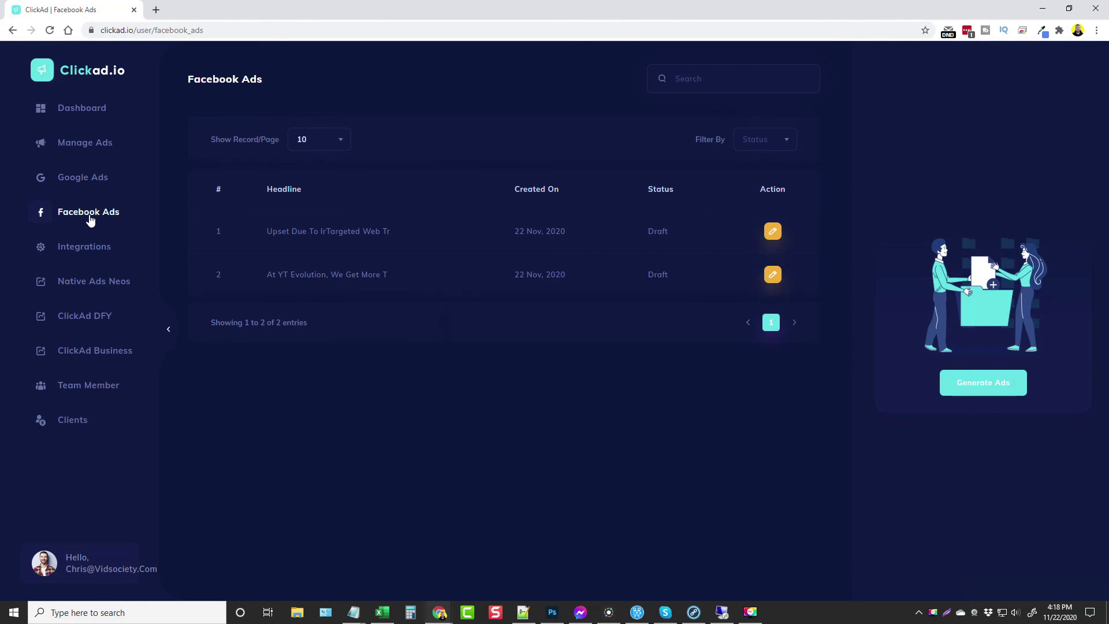